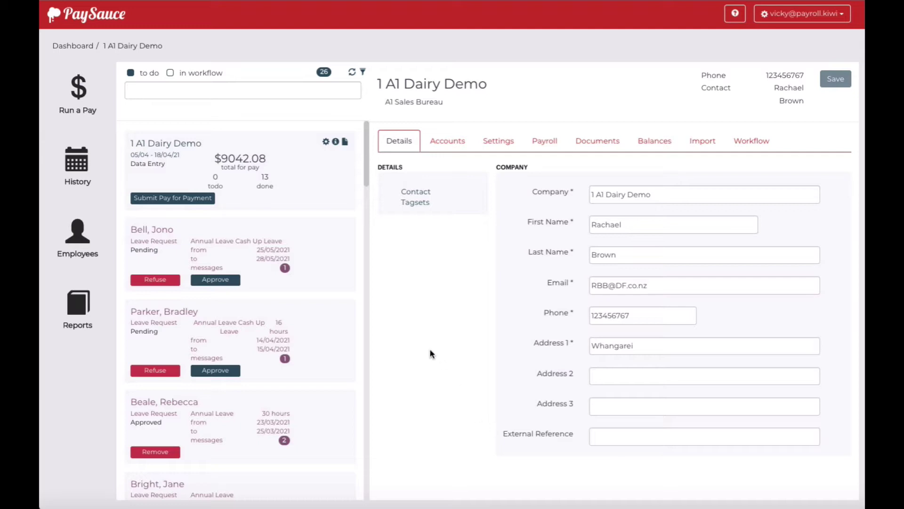
Reload the 1 A1 Dairy Demo company page from the breadcrumb.
click(135, 47)
Start the Farm Focus integration connection from the company's Integration settings.
click(495, 144)
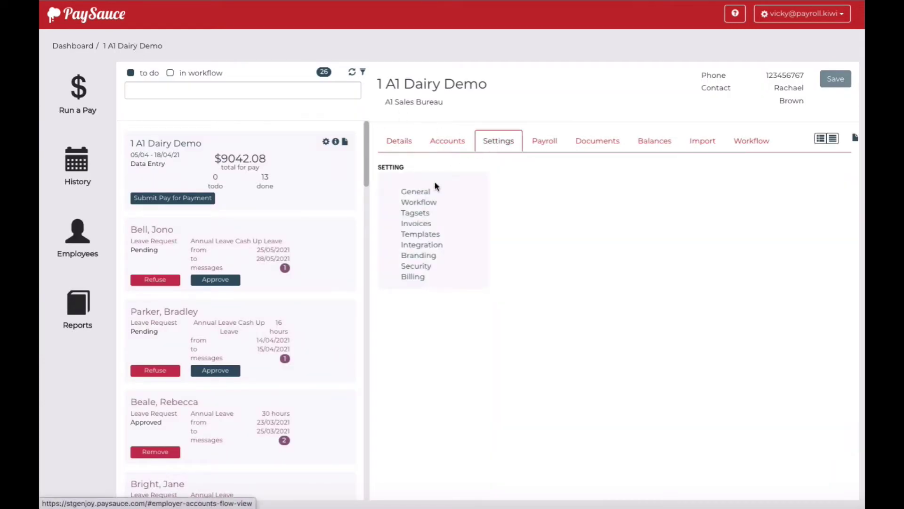
click(424, 247)
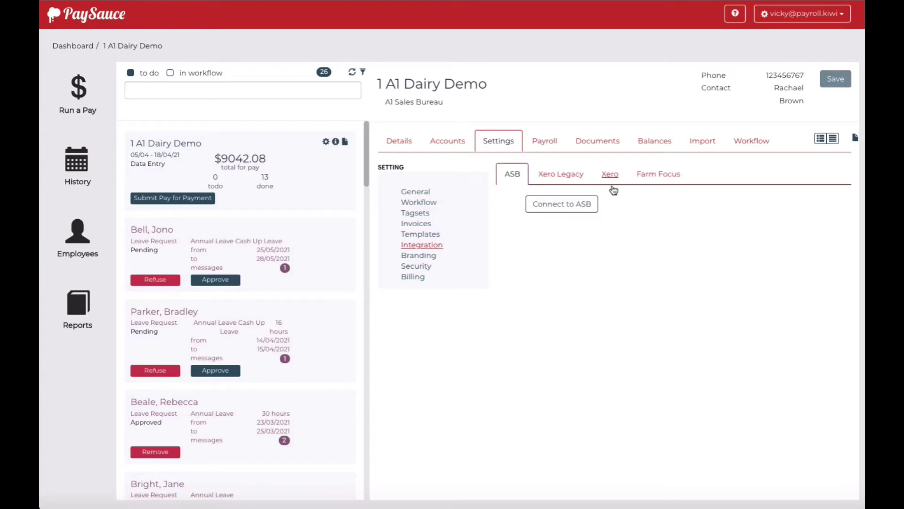
click(658, 174)
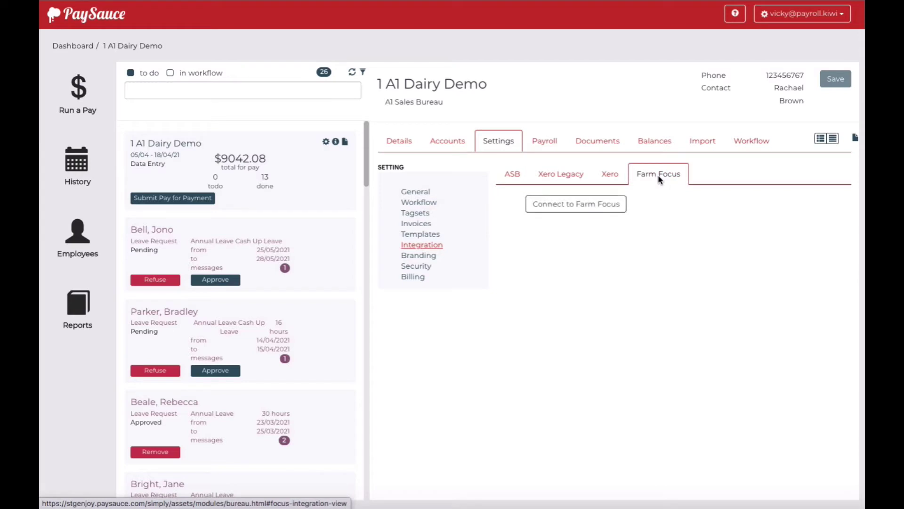
click(597, 205)
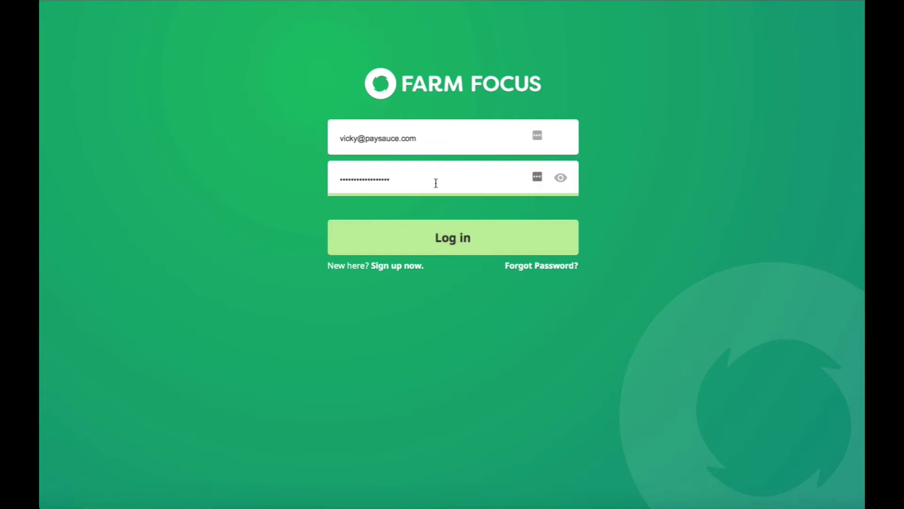
Log in to Farm Focus and allow PaySauce access to ABC Farms.
click(347, 233)
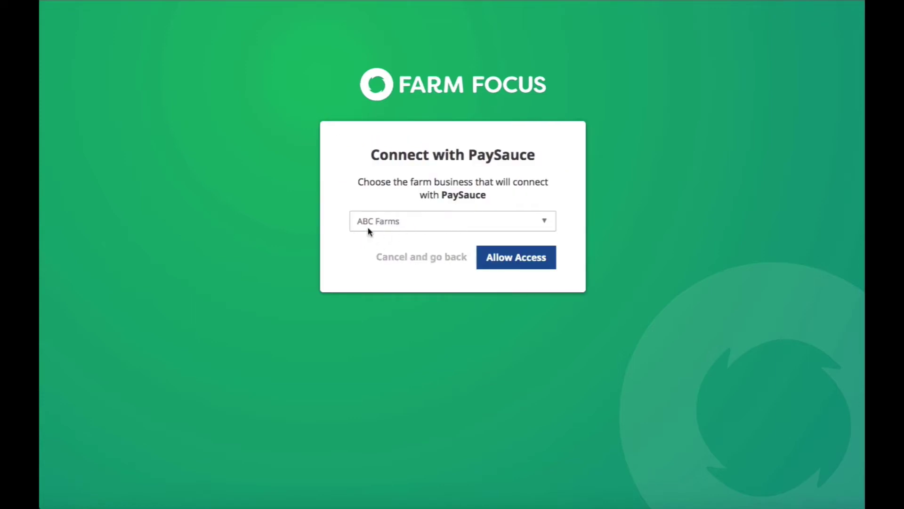
click(517, 261)
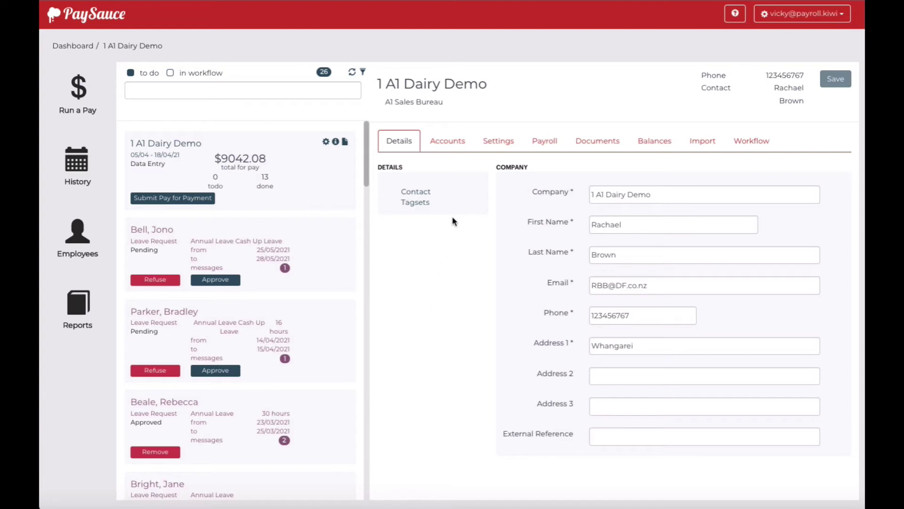
Set Send Invoice to Yes with Farm Focus as the accounting software.
click(497, 142)
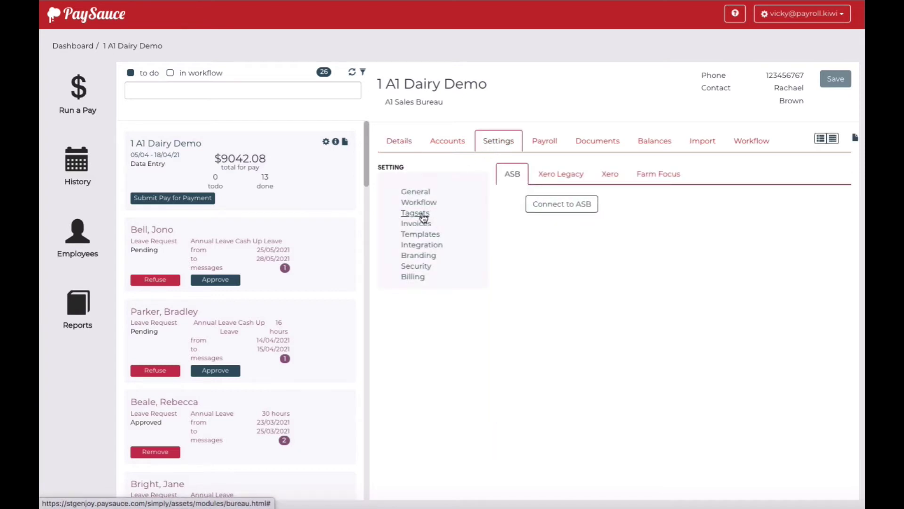
click(418, 224)
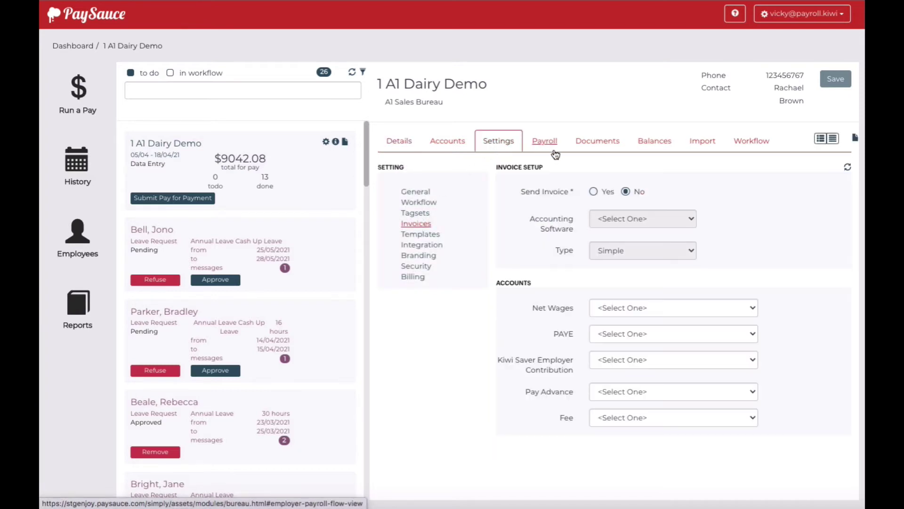
click(593, 191)
click(611, 221)
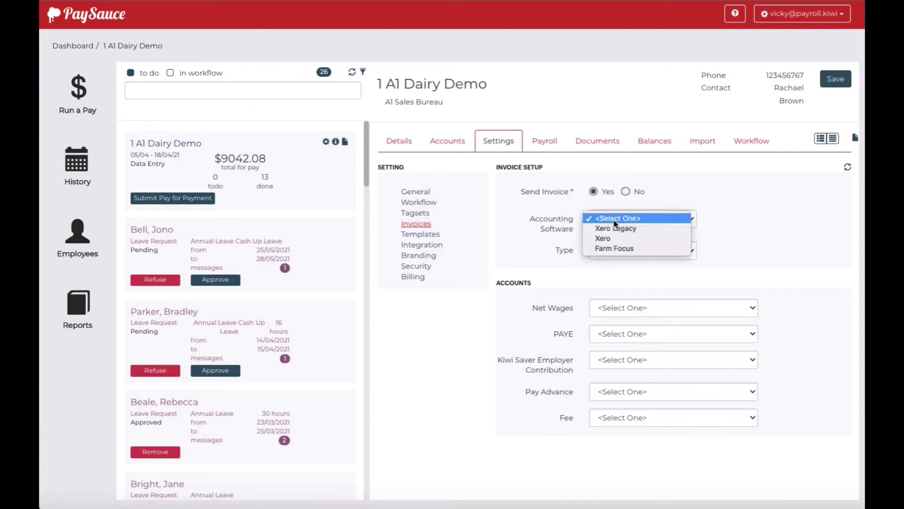
click(616, 249)
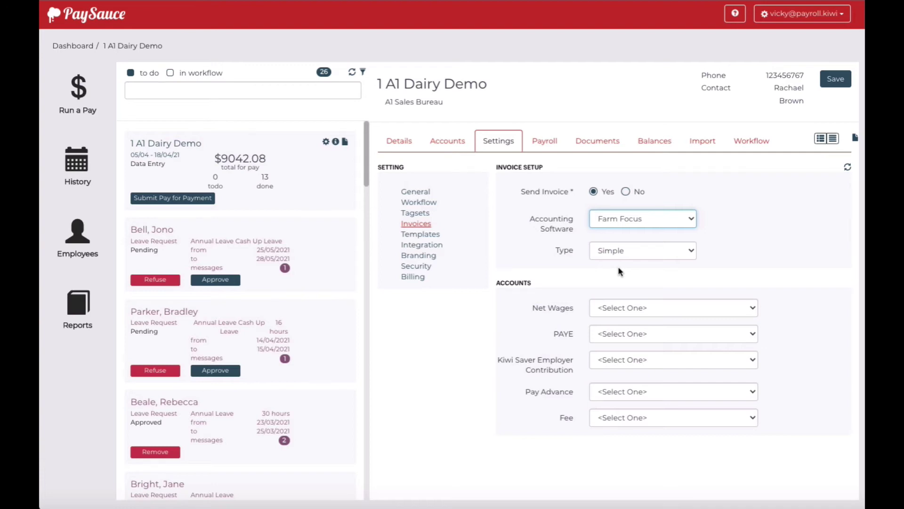
Load Farm Focus accounts, map Net Wages to Wages:General, and save the invoice setup.
click(844, 172)
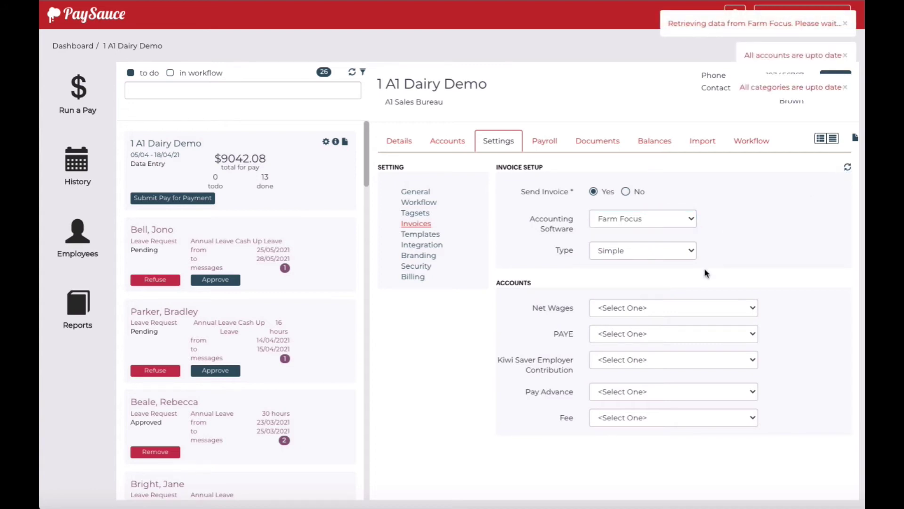
click(606, 314)
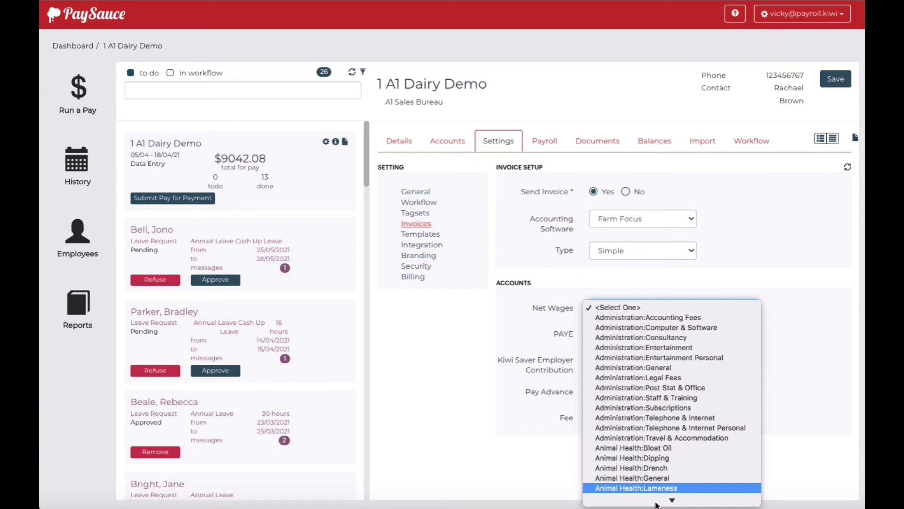
click(636, 484)
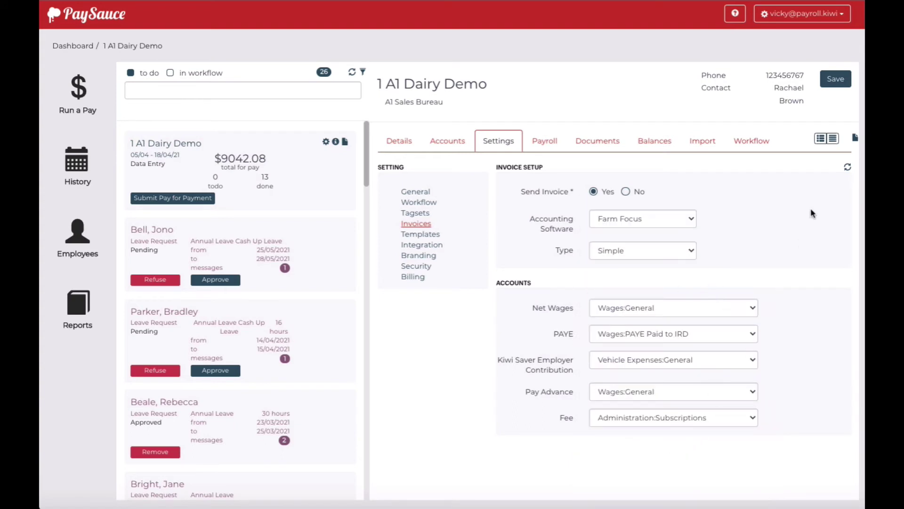
click(833, 83)
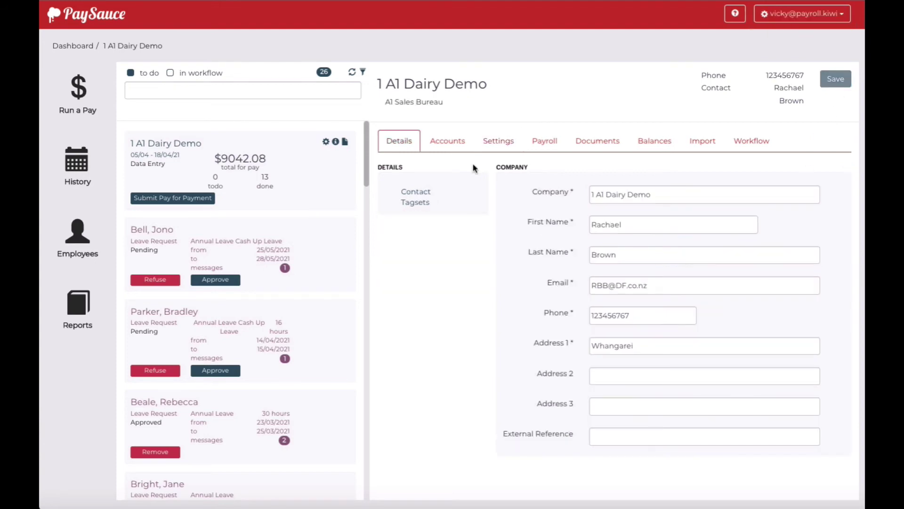
View Farm Focus costings for the current pay, then for the 05/04 - 18/04/21 pay.
click(81, 99)
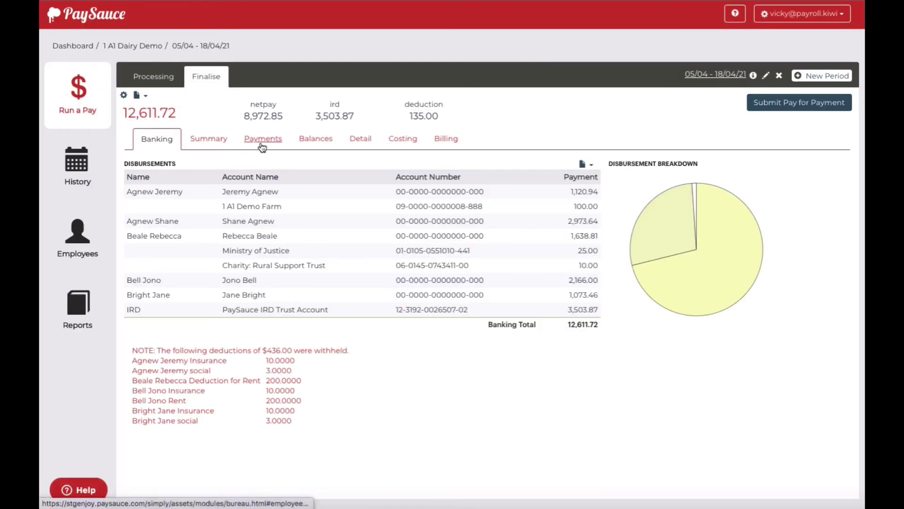
click(404, 142)
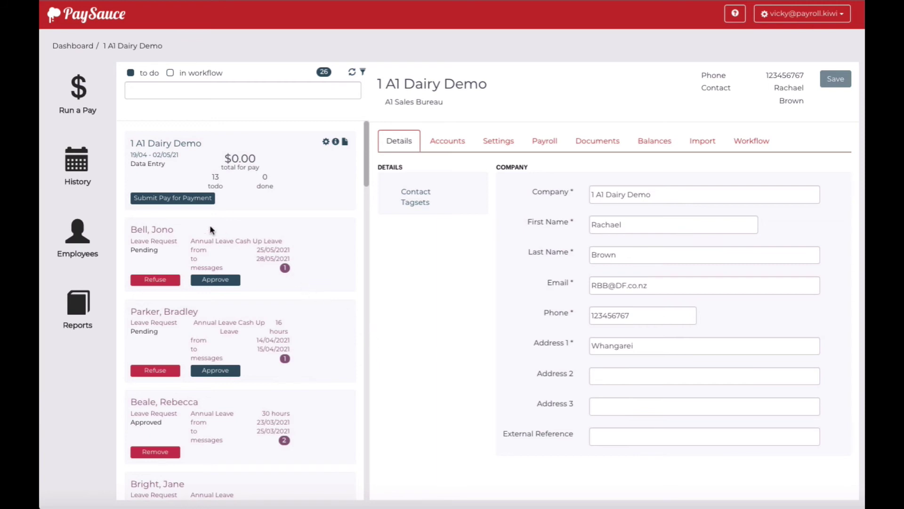
click(98, 162)
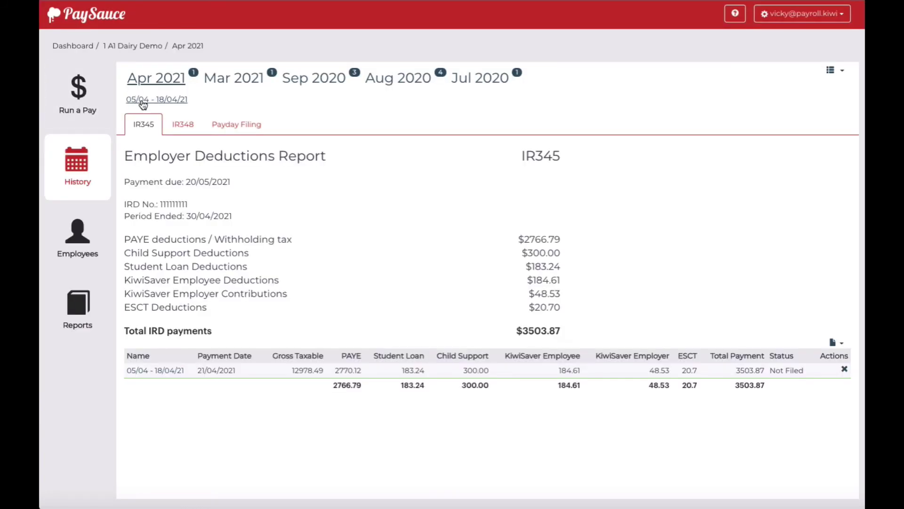
click(142, 100)
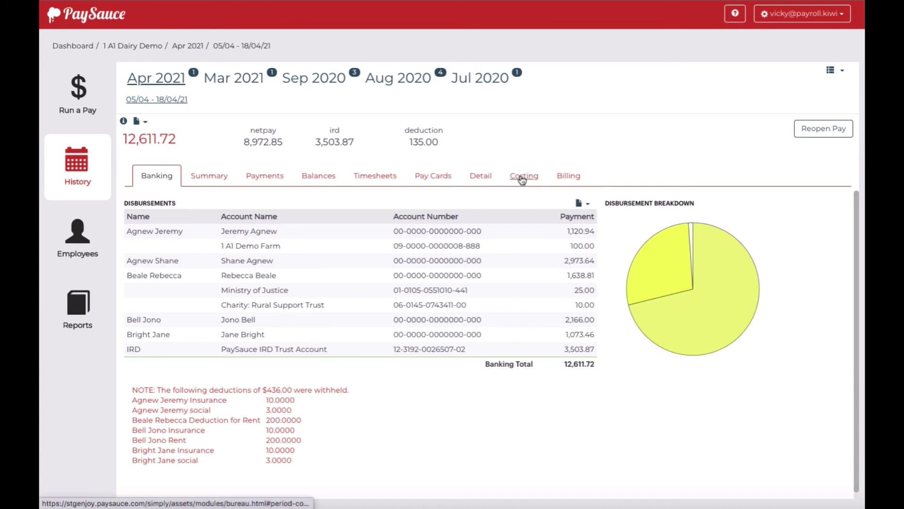
click(523, 177)
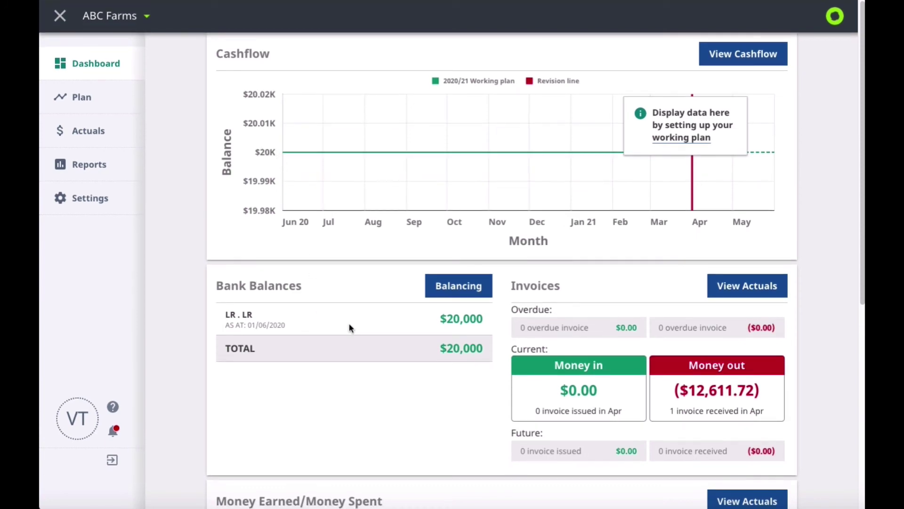
Open the PaySauce payroll invoice under Needs Action in Farm Focus Actuals.
click(90, 134)
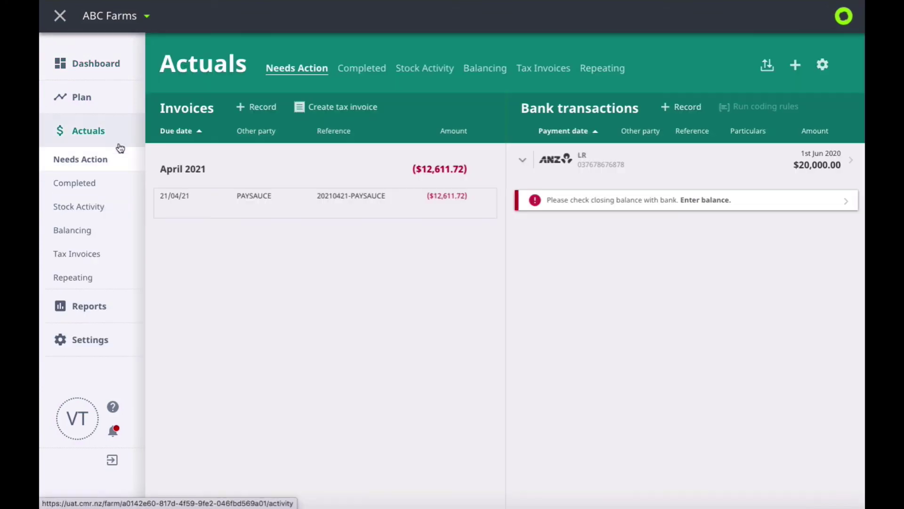
mouse_move(325, 202)
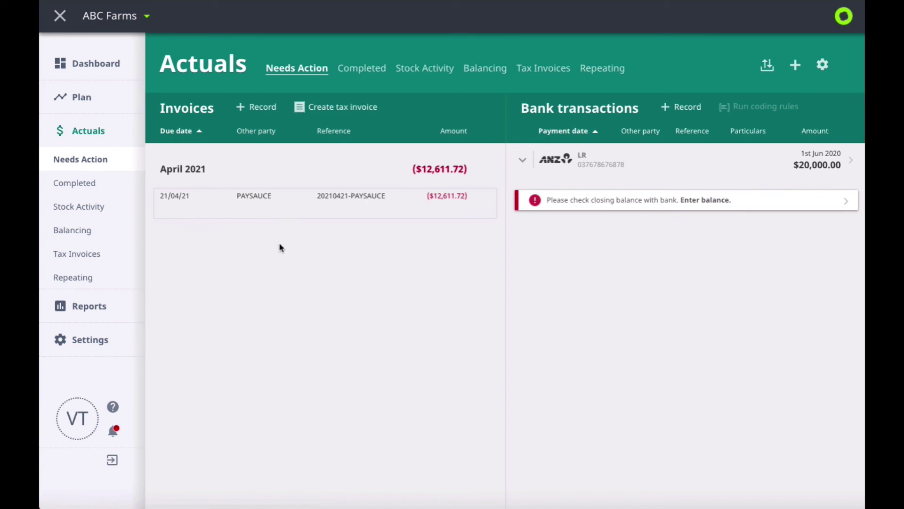
click(257, 198)
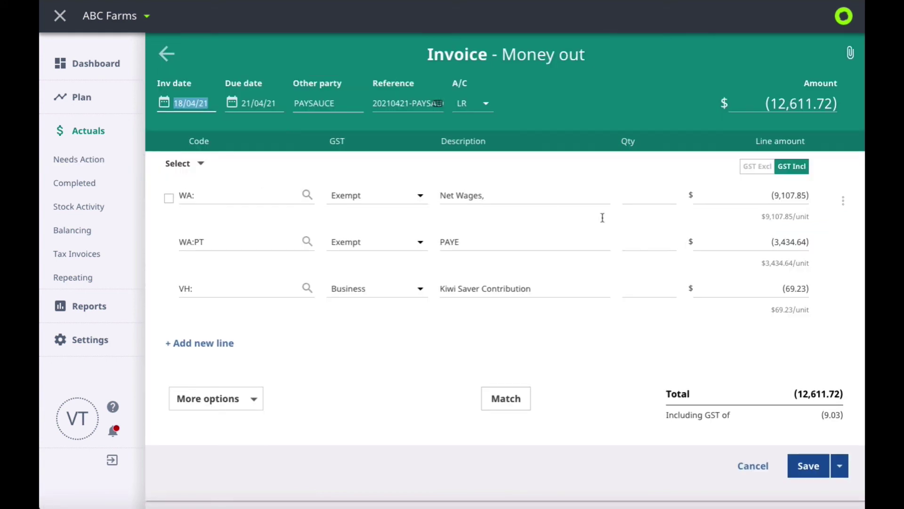